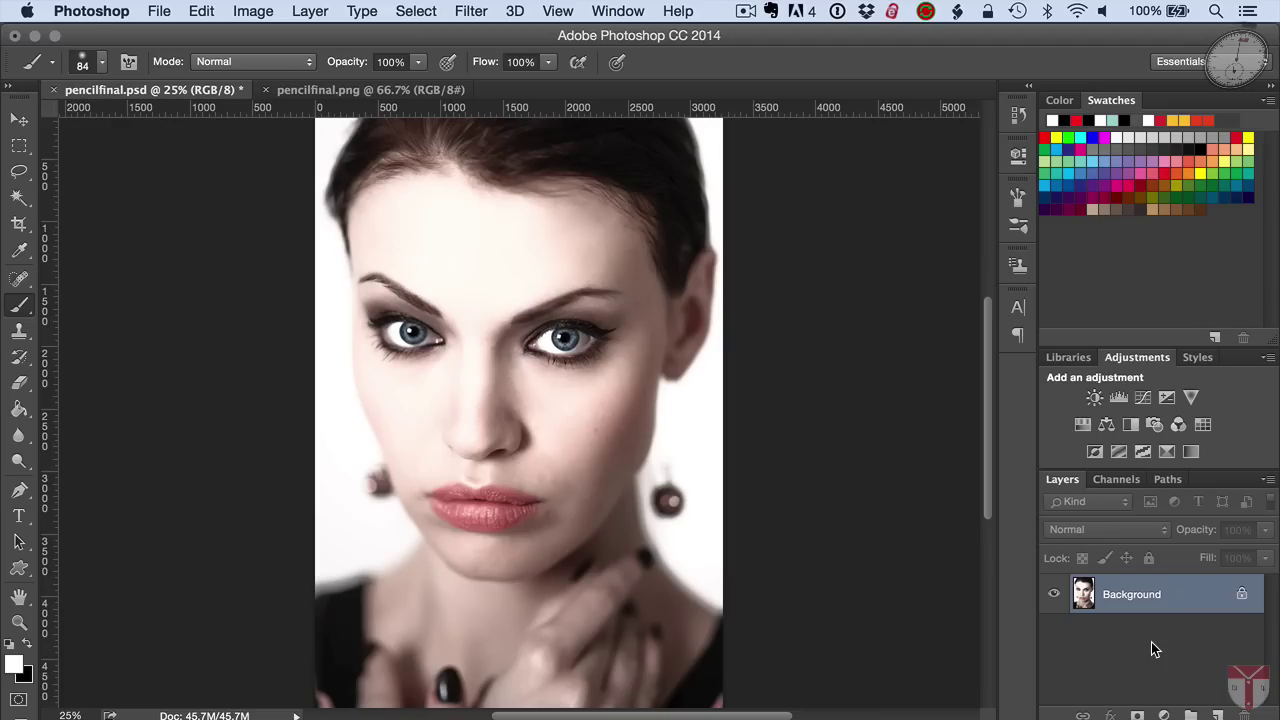
Step: Duplicate the Background layer and add a Hue/Saturation adjustment above the copy with Saturation at -100
key("super+j")
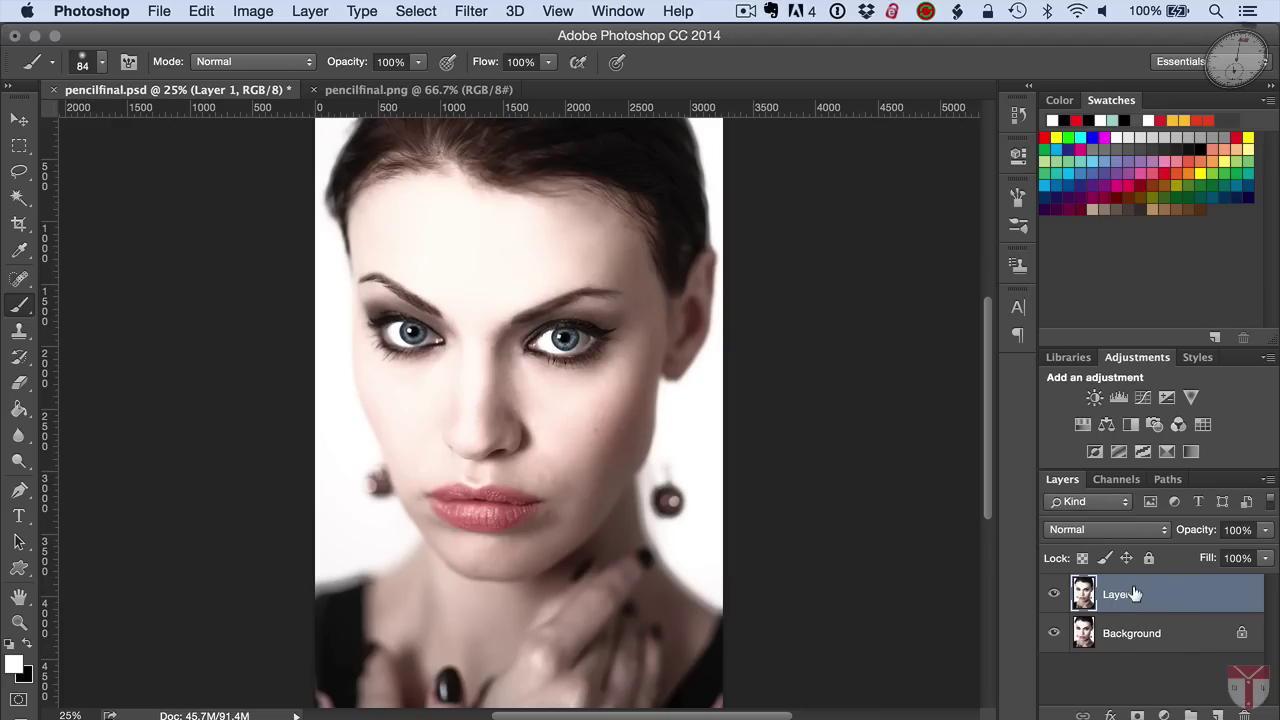
left_click(1085, 422)
left_click(1085, 422)
left_click_drag(849, 320, 729, 320)
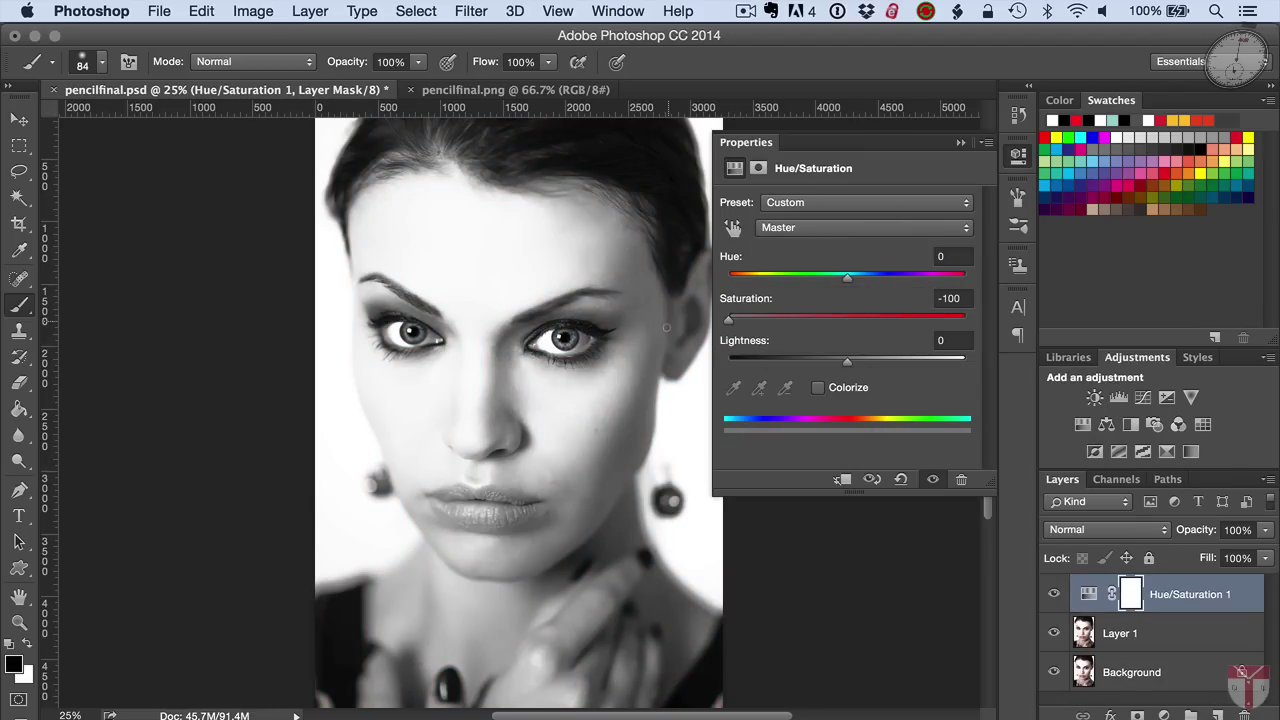
Step: Set Layer 1's blend mode to Color Dodge and invert the layer's colours
left_click(1136, 635)
left_click(1158, 525)
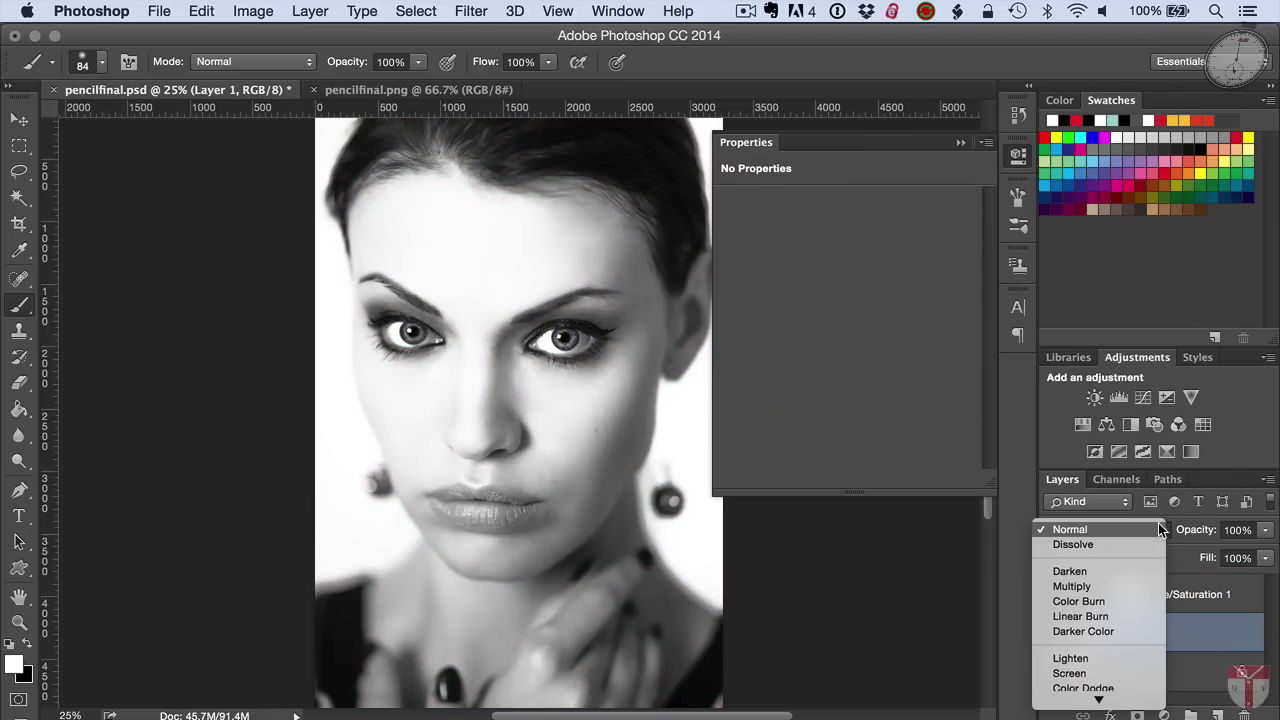
left_click(1116, 676)
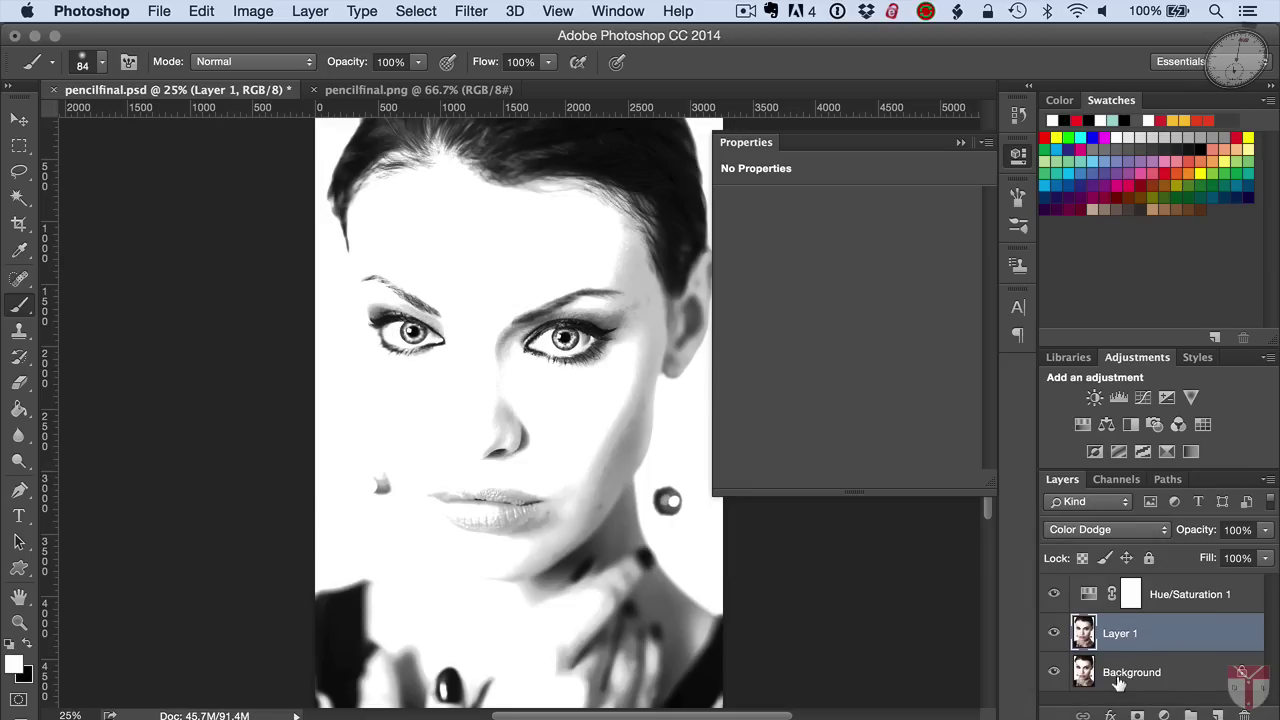
left_click(257, 10)
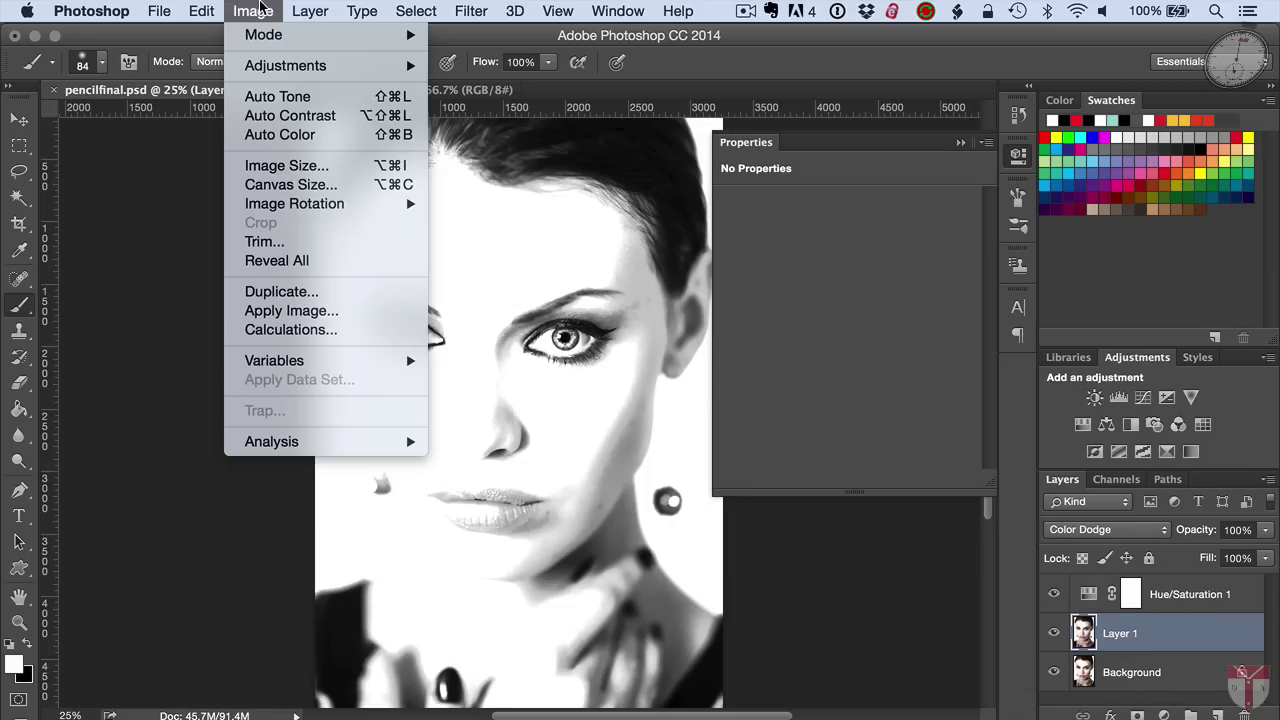
mouse_move(288, 66)
left_click(552, 295)
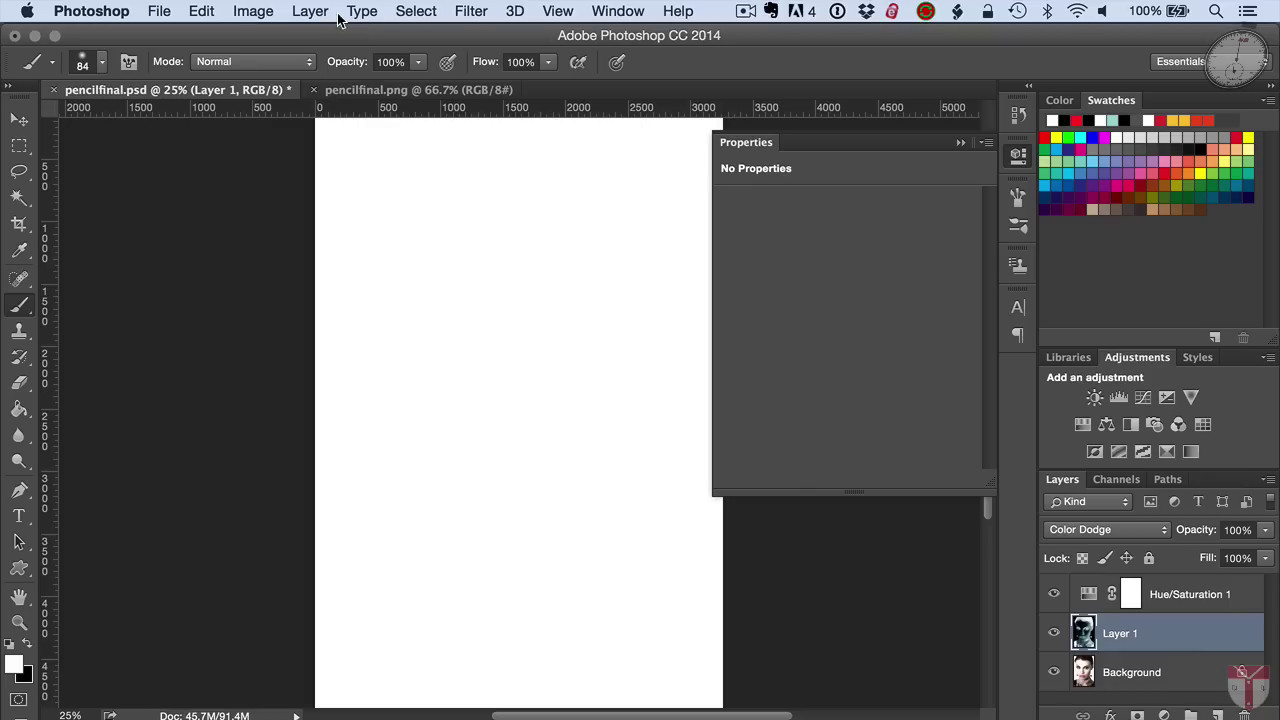
Step: Apply a Gaussian Blur with a radius of 34.6 pixels to Layer 1
left_click(466, 10)
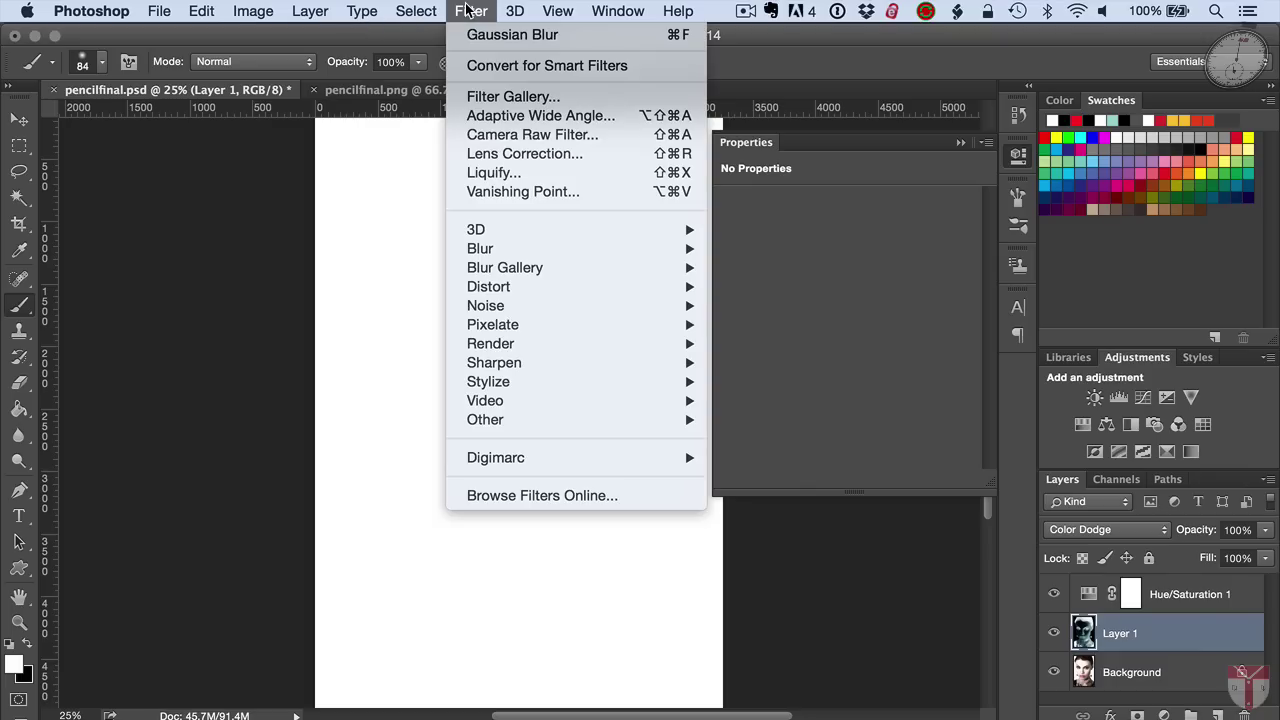
mouse_move(647, 257)
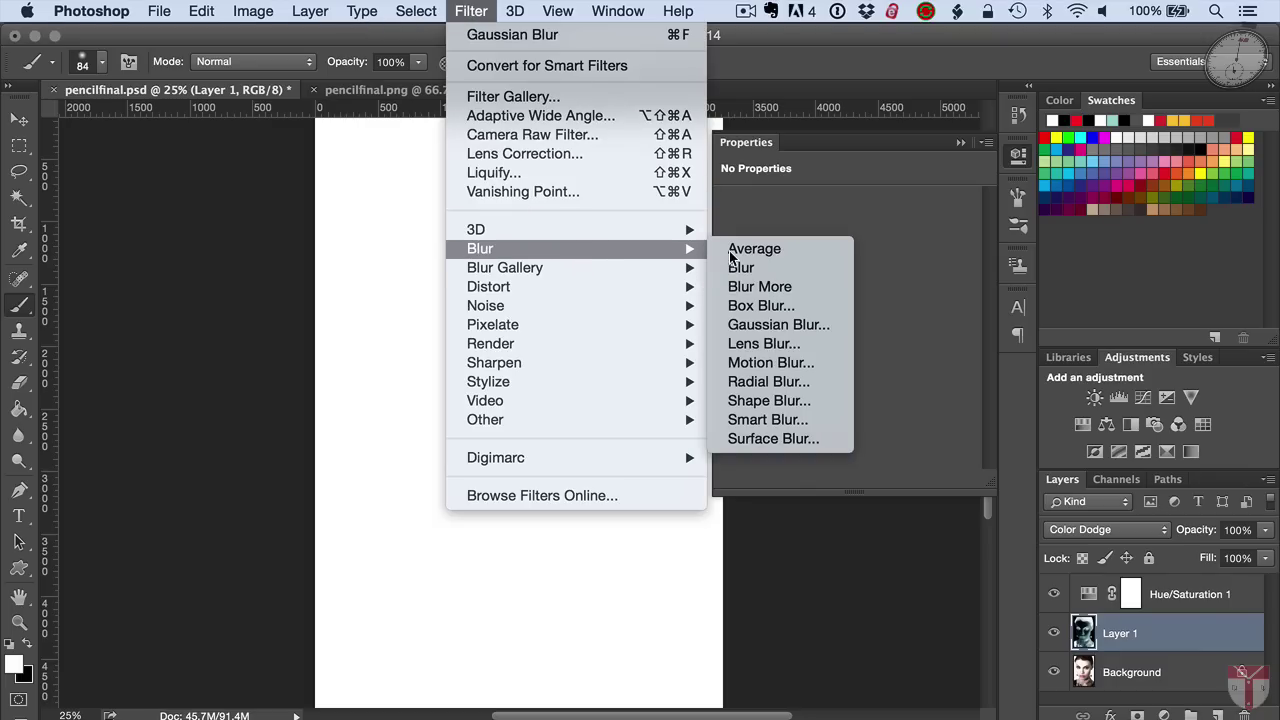
left_click(760, 324)
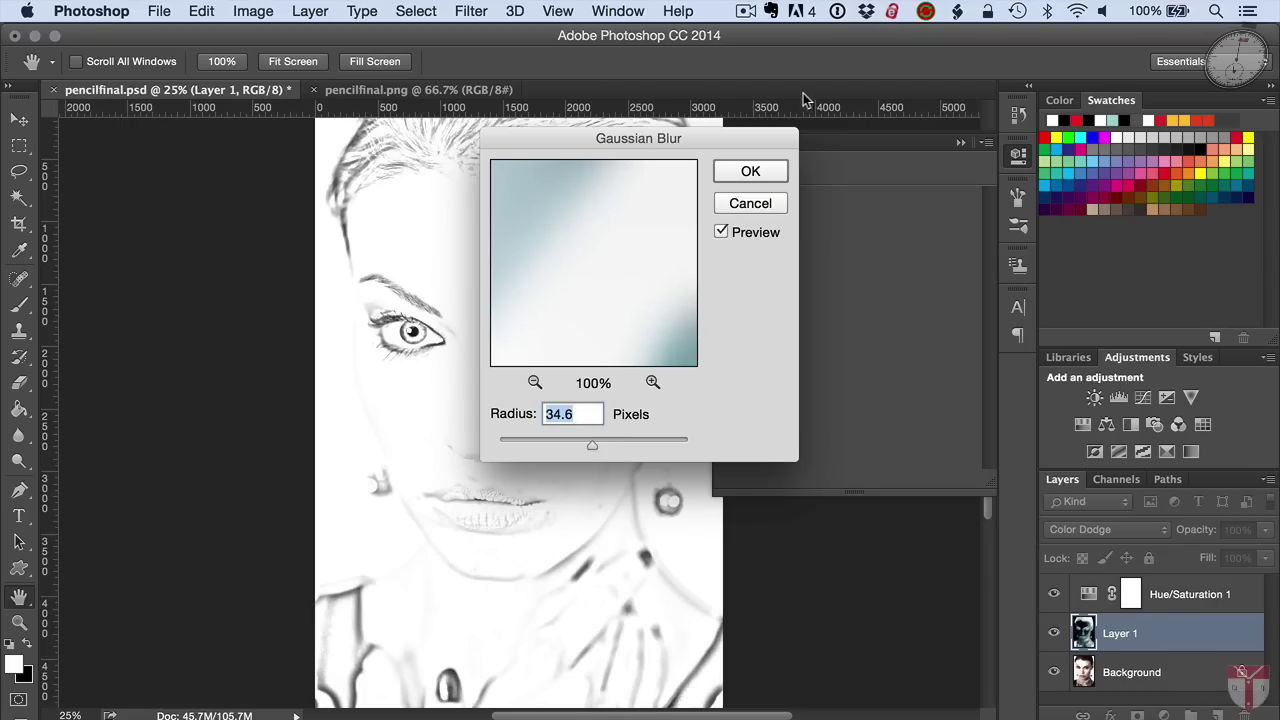
left_click(748, 171)
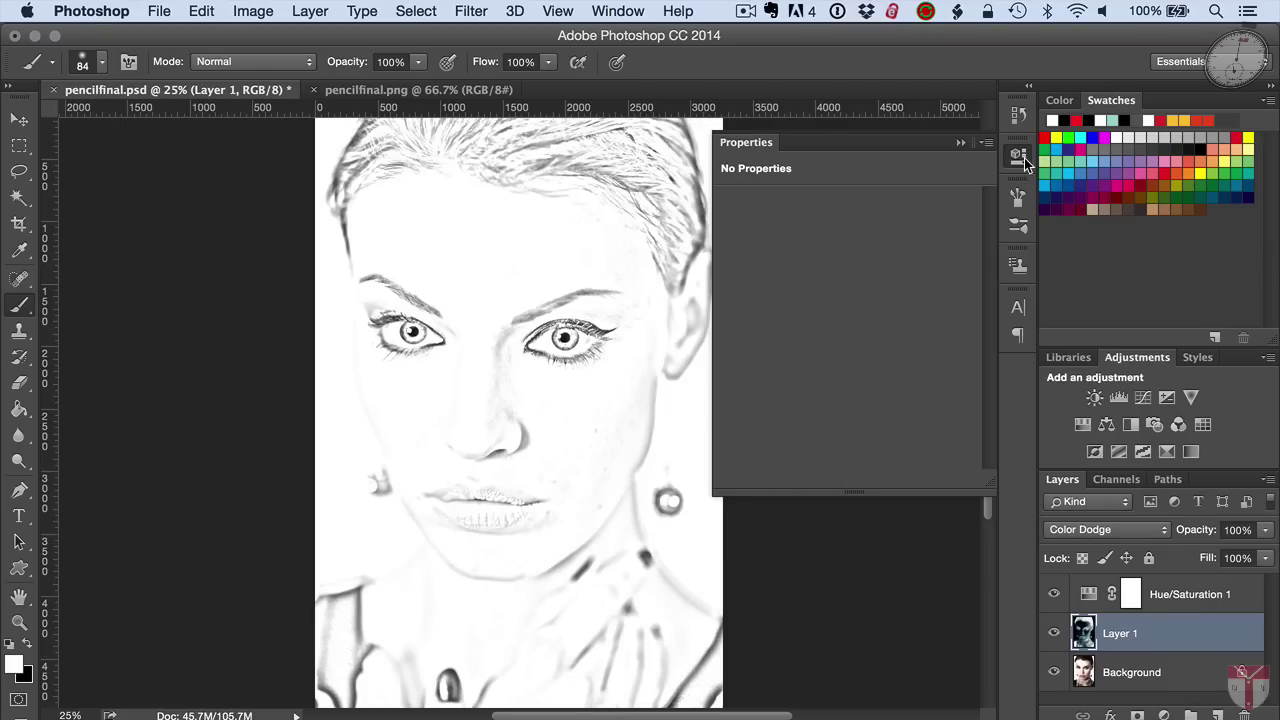
Step: Add a Curves adjustment above Layer 1 and move its black point inward to darken the sketch lines
left_click(1143, 398)
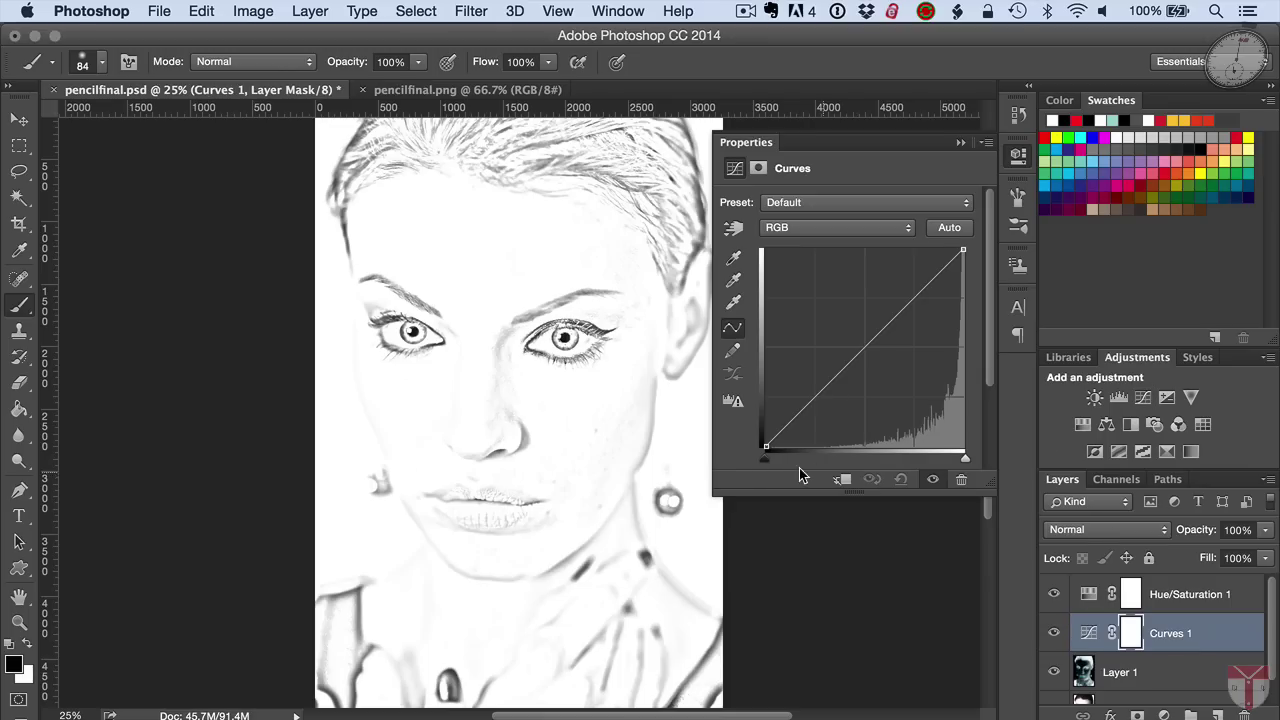
left_click_drag(762, 463, 798, 456)
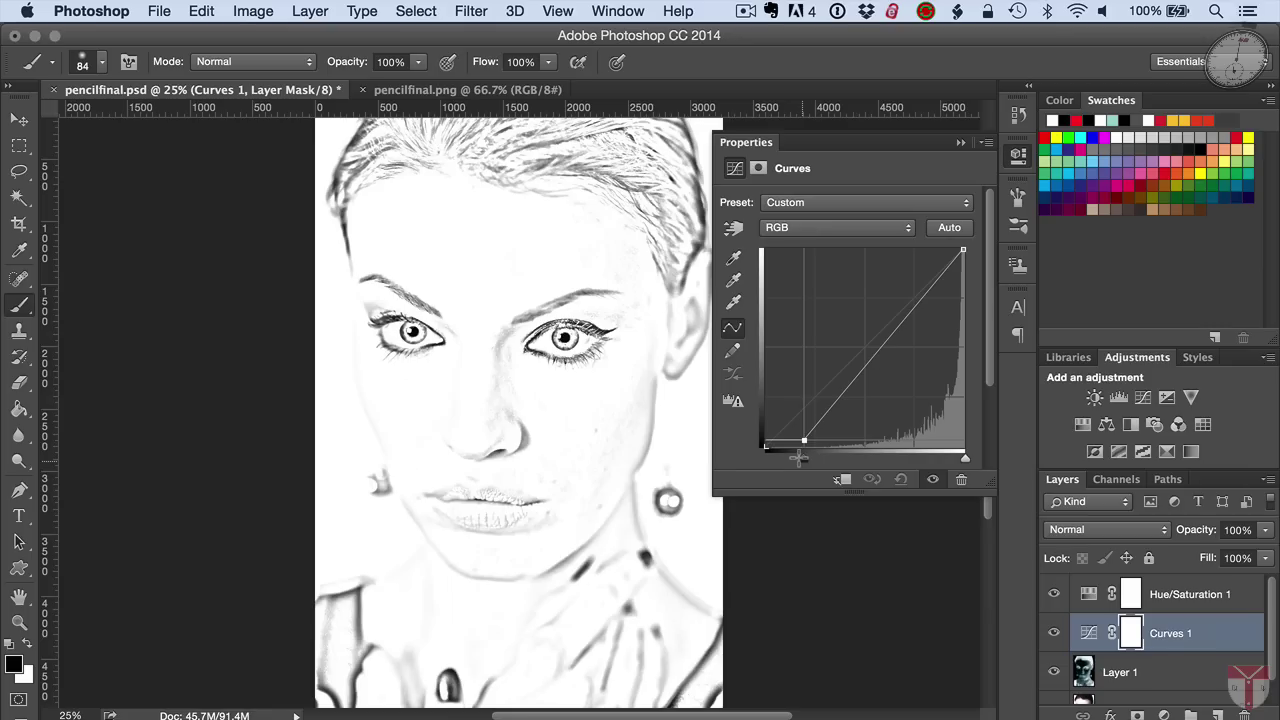
left_click_drag(798, 458, 807, 458)
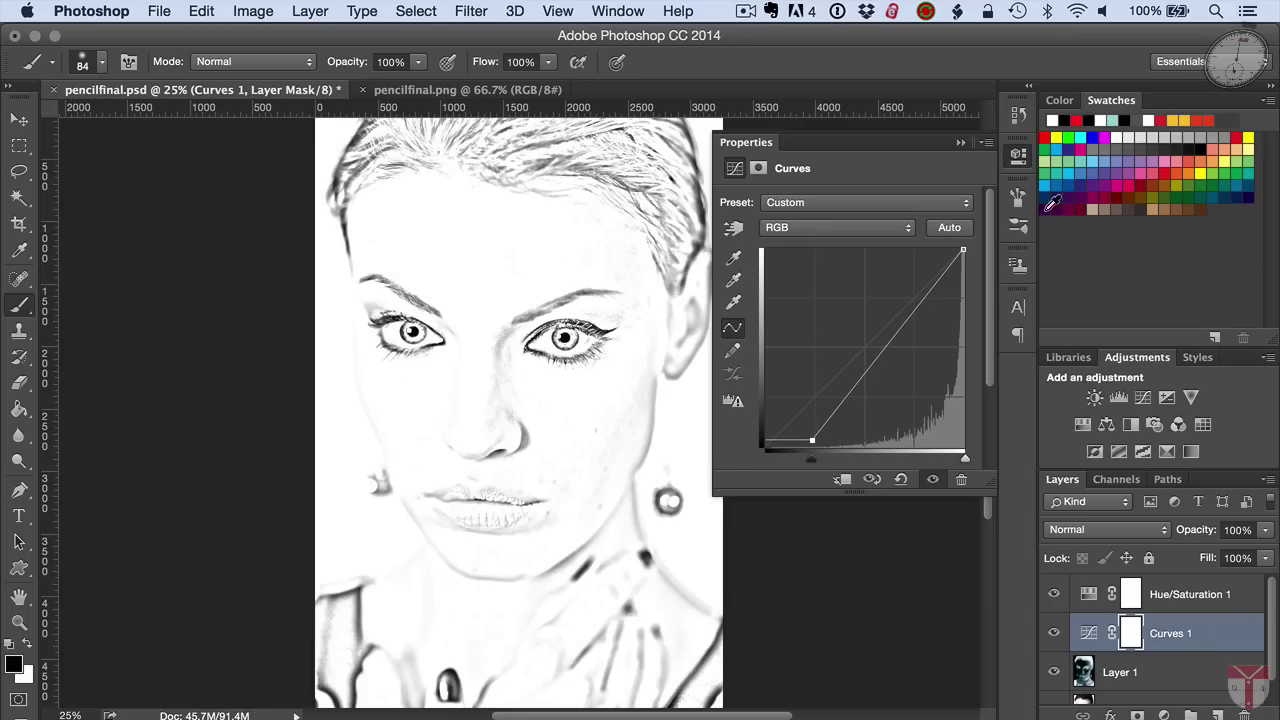
left_click(1019, 157)
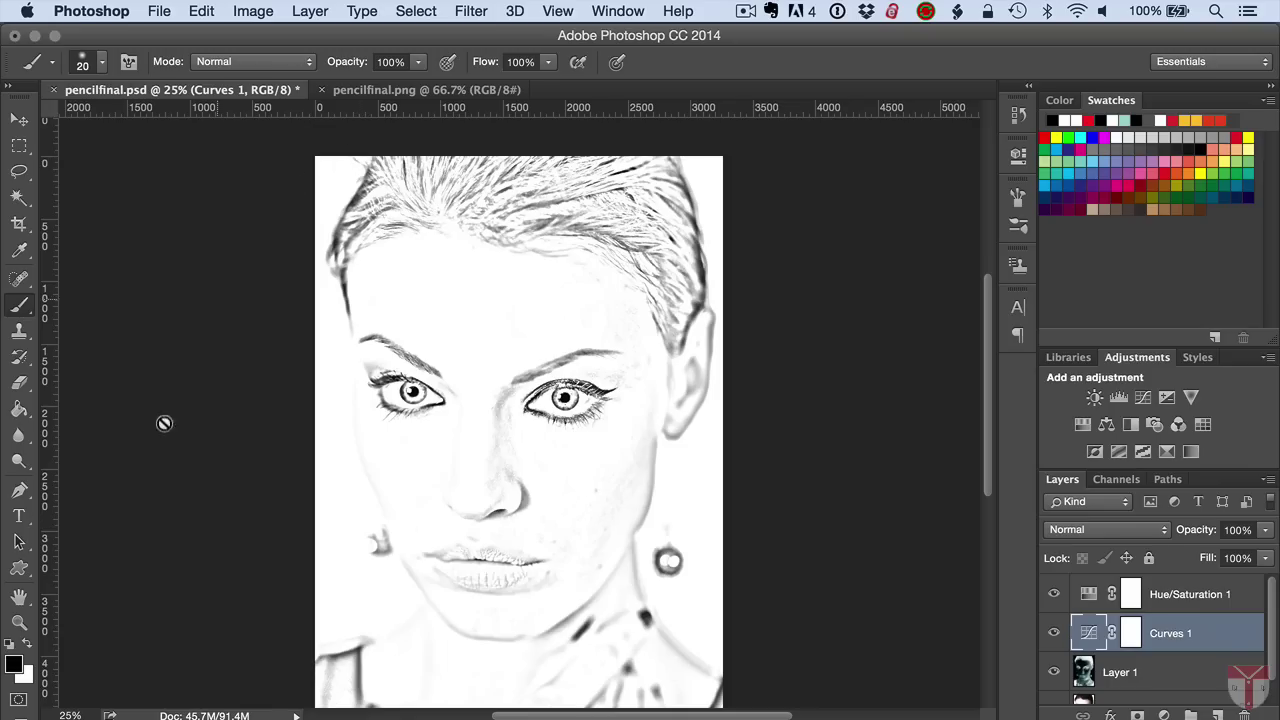
Step: Swap the foreground and background colours and open the foreground colour for editing
left_click(27, 648)
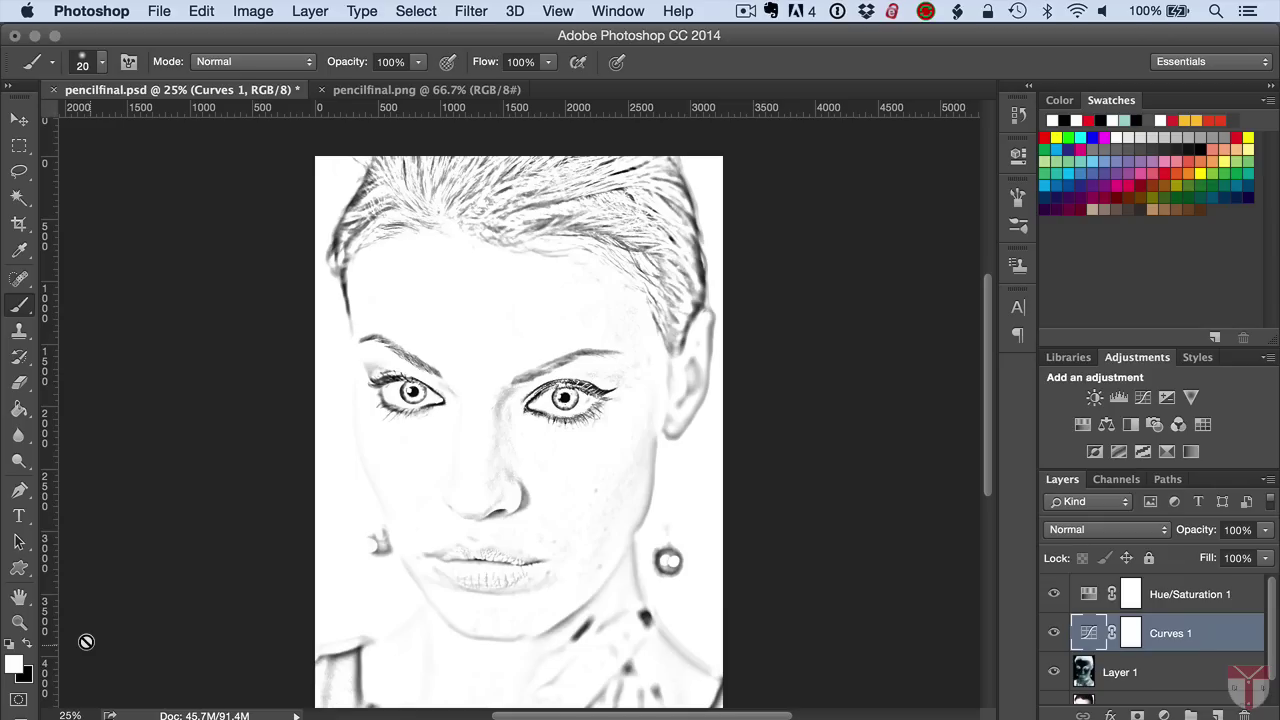
left_click(17, 668)
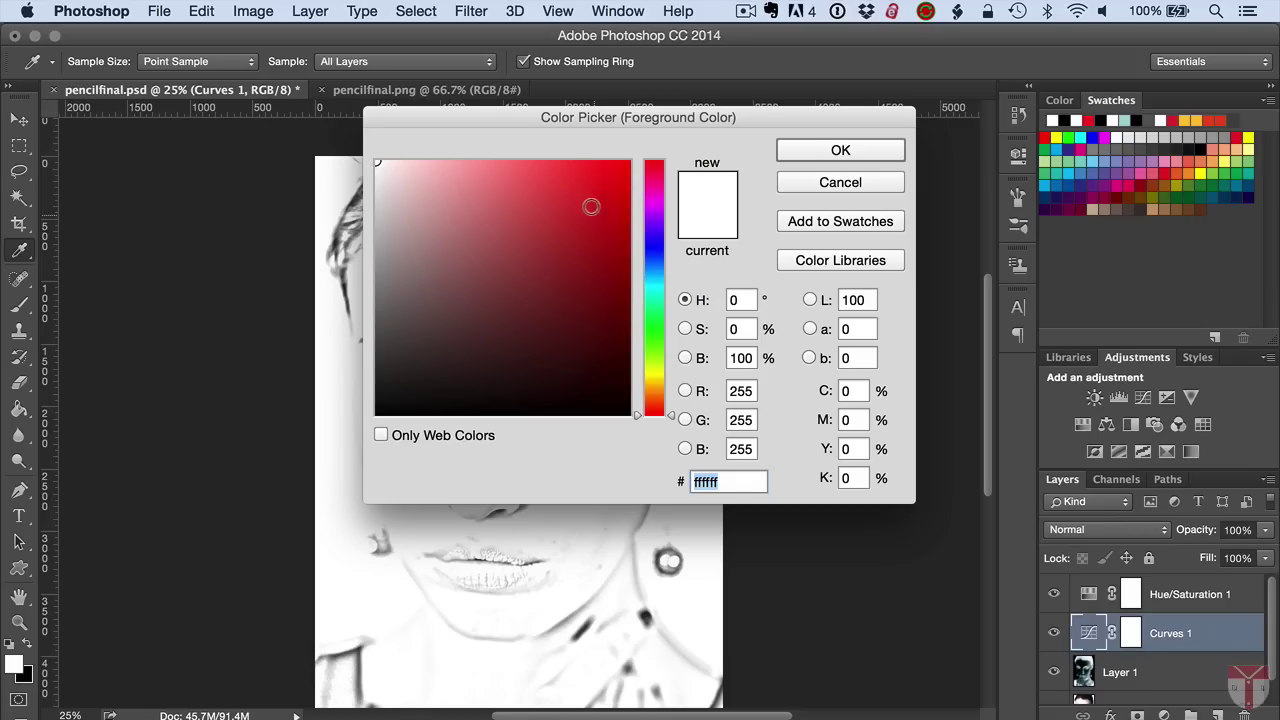
left_click(590, 204)
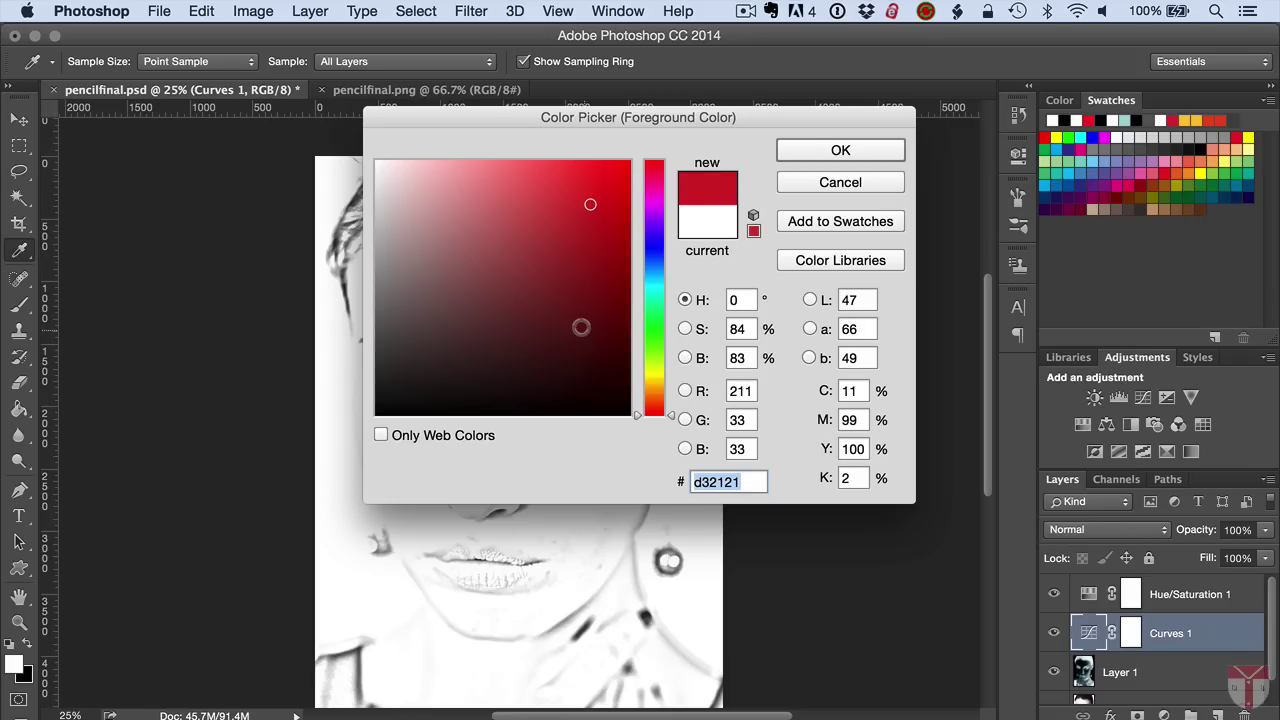
left_click(360, 163)
left_click_drag(377, 168, 370, 160)
left_click(732, 481)
left_click_drag(734, 481, 661, 479)
left_click(739, 483)
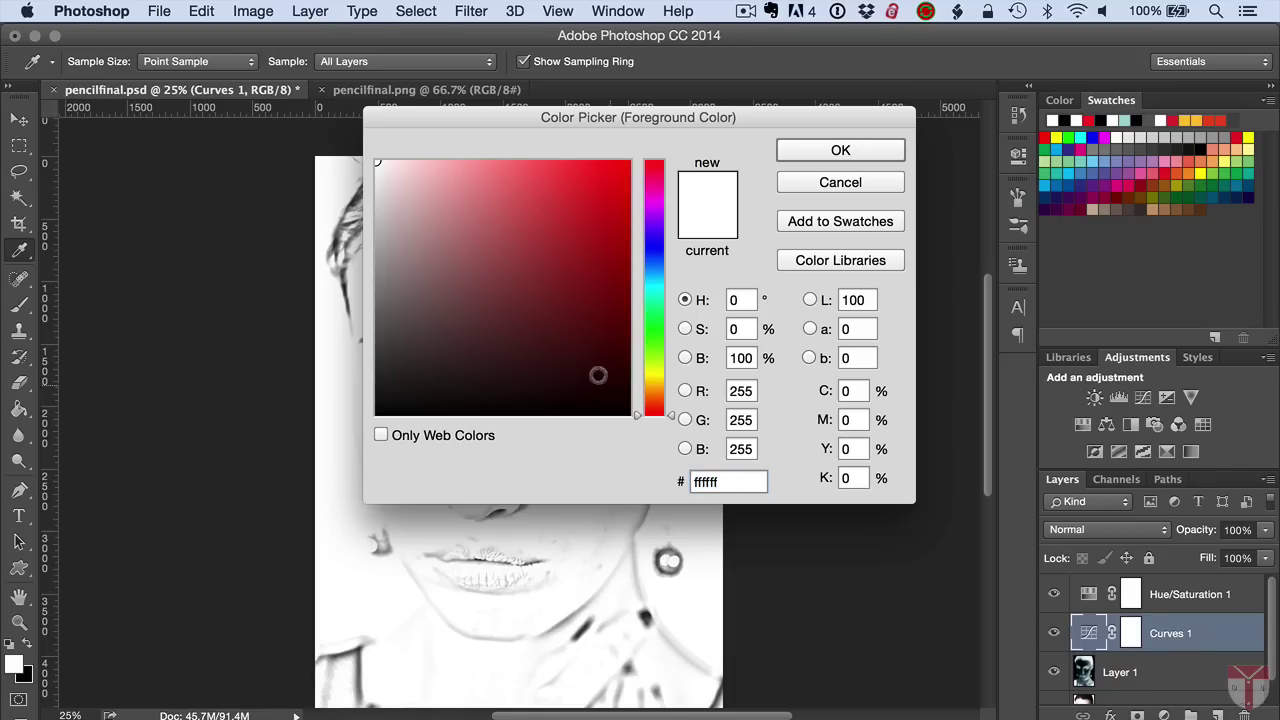
left_click(519, 234)
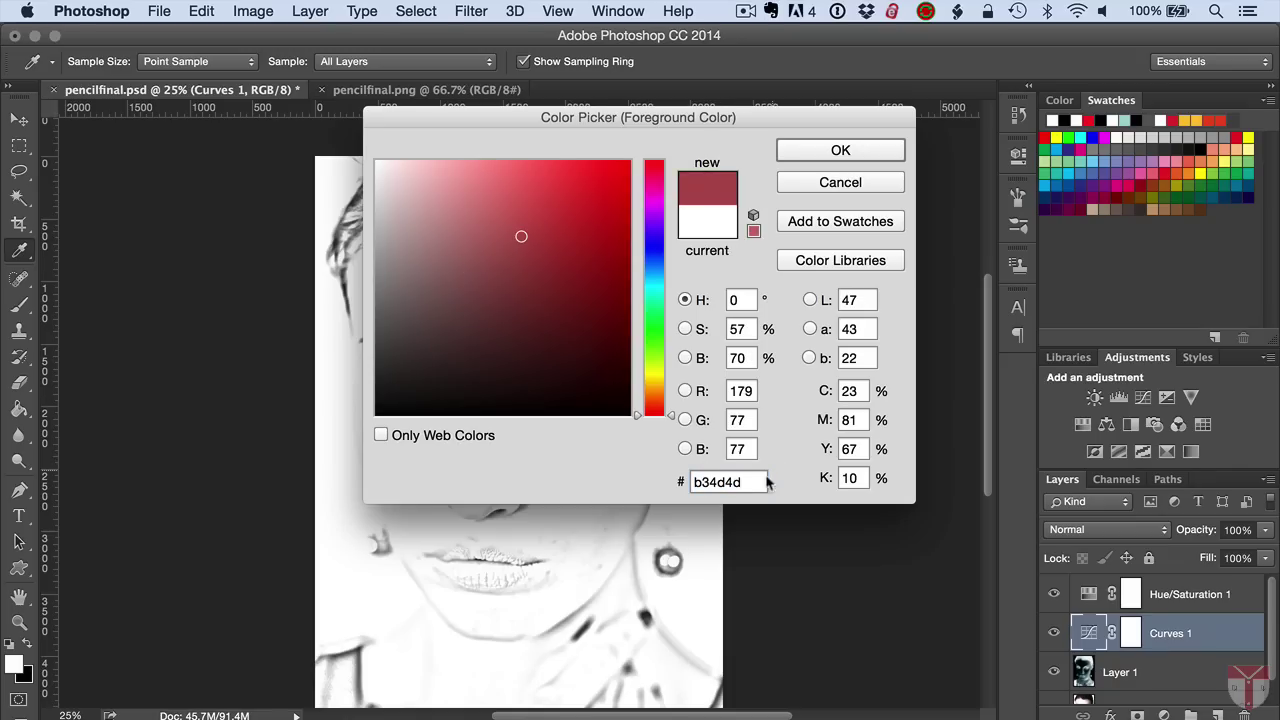
Step: Set the foreground colour to white with hex value fff and activate the Brush tool
left_click_drag(745, 482, 663, 481)
type("fff")
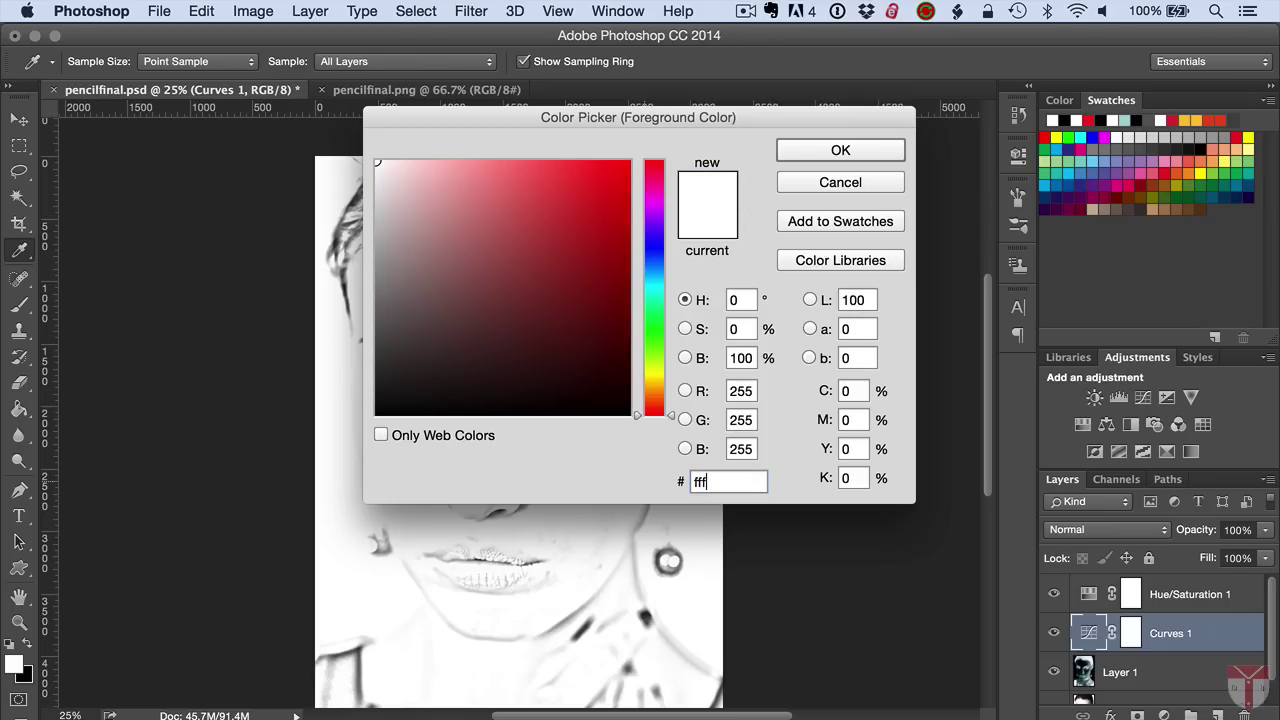
left_click(840, 150)
key("b")
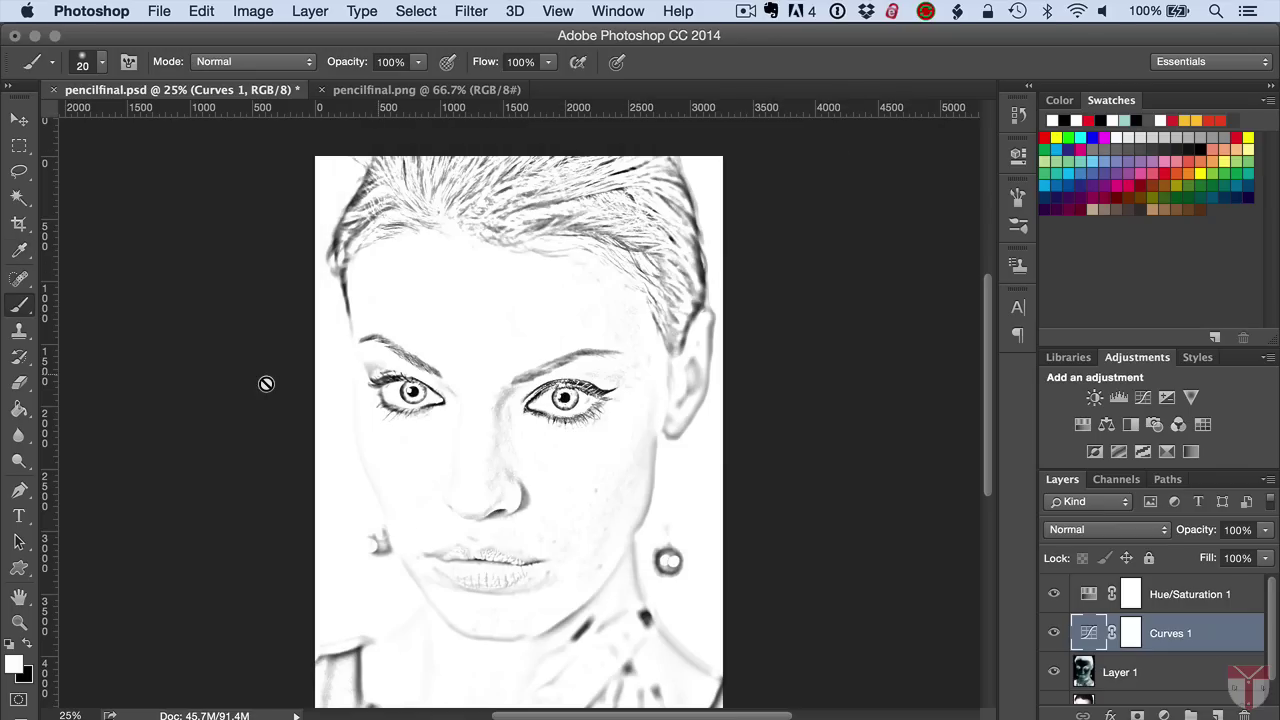
Step: Choose a soft round brush with a size of 81 px and 0% hardness
left_click(104, 62)
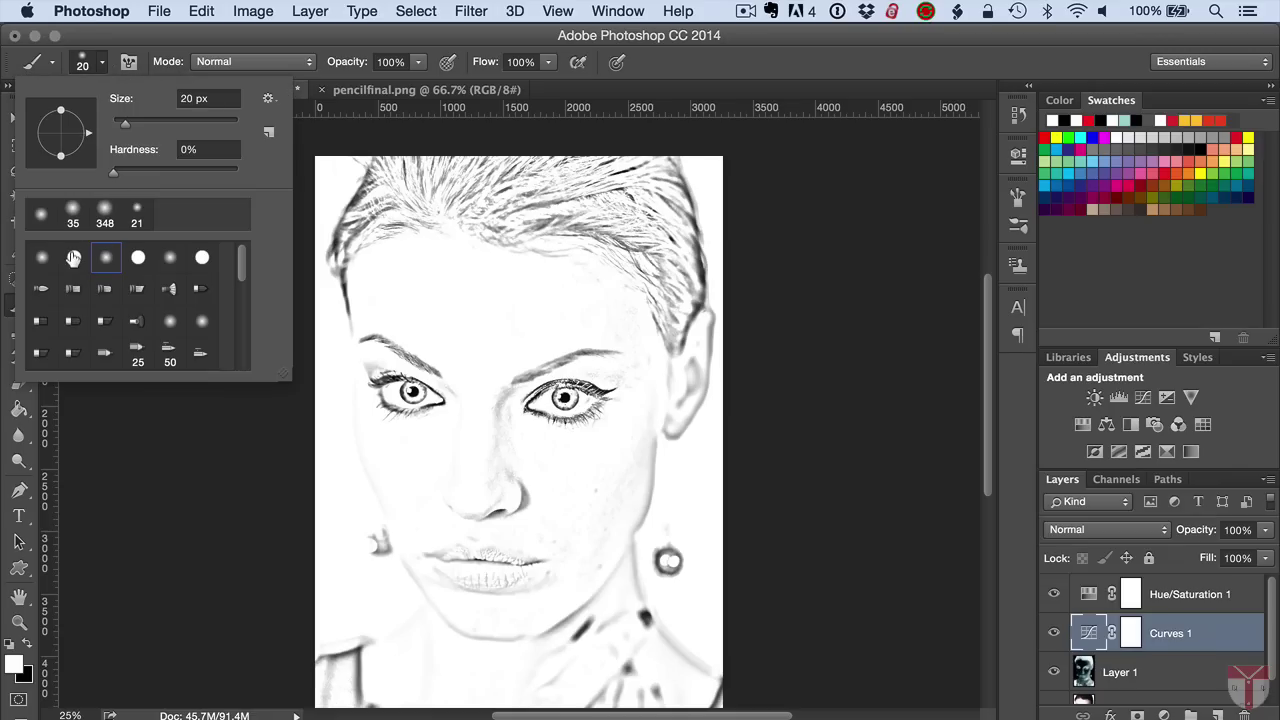
left_click(41, 257)
left_click(106, 257)
mouse_move(126, 122)
left_mouse_down()
mouse_move(173, 122)
mouse_move(162, 122)
left_mouse_up()
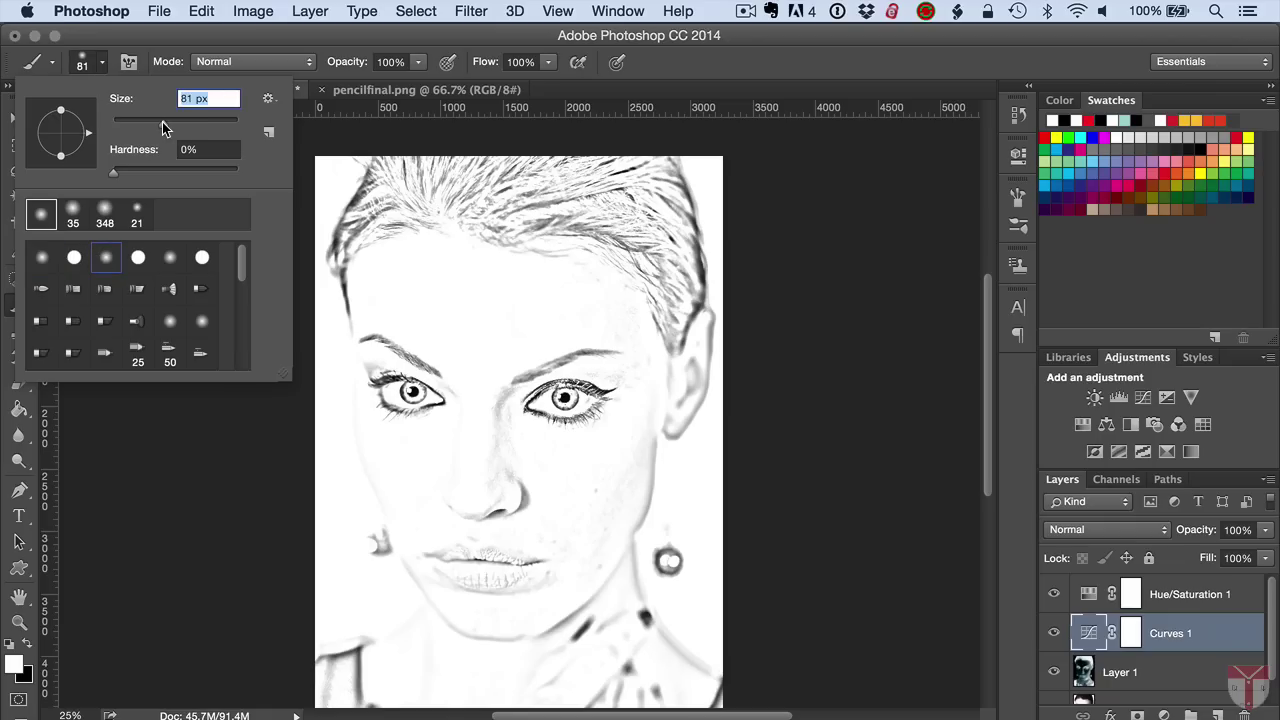
left_click_drag(120, 171, 109, 173)
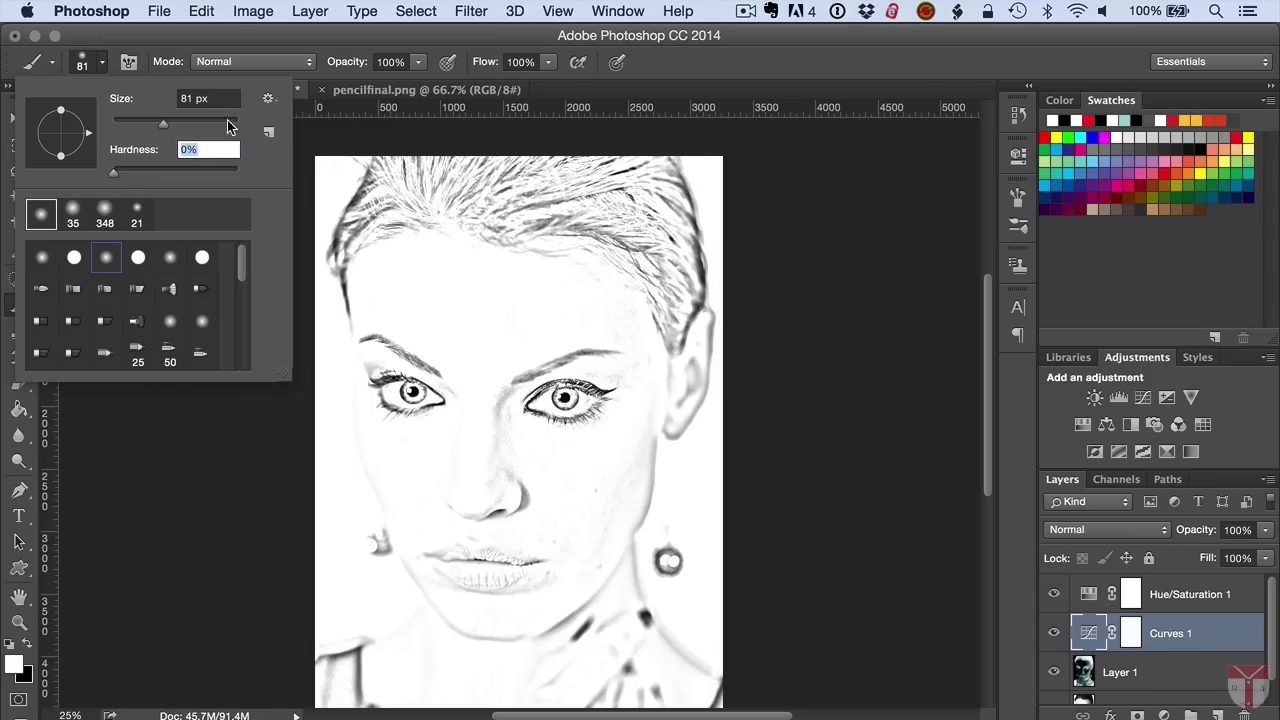
left_click(394, 62)
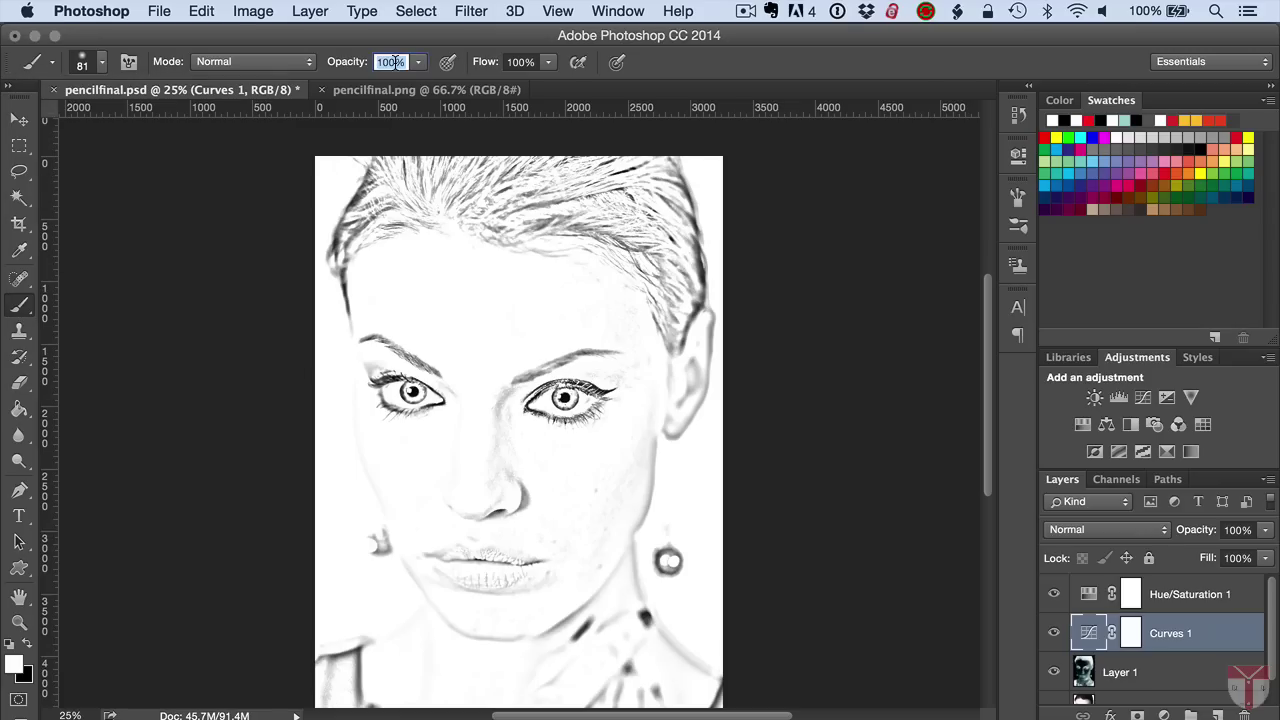
Step: Make Layer 1 the active layer for brush painting instead of the Curves adjustment
left_click(591, 322)
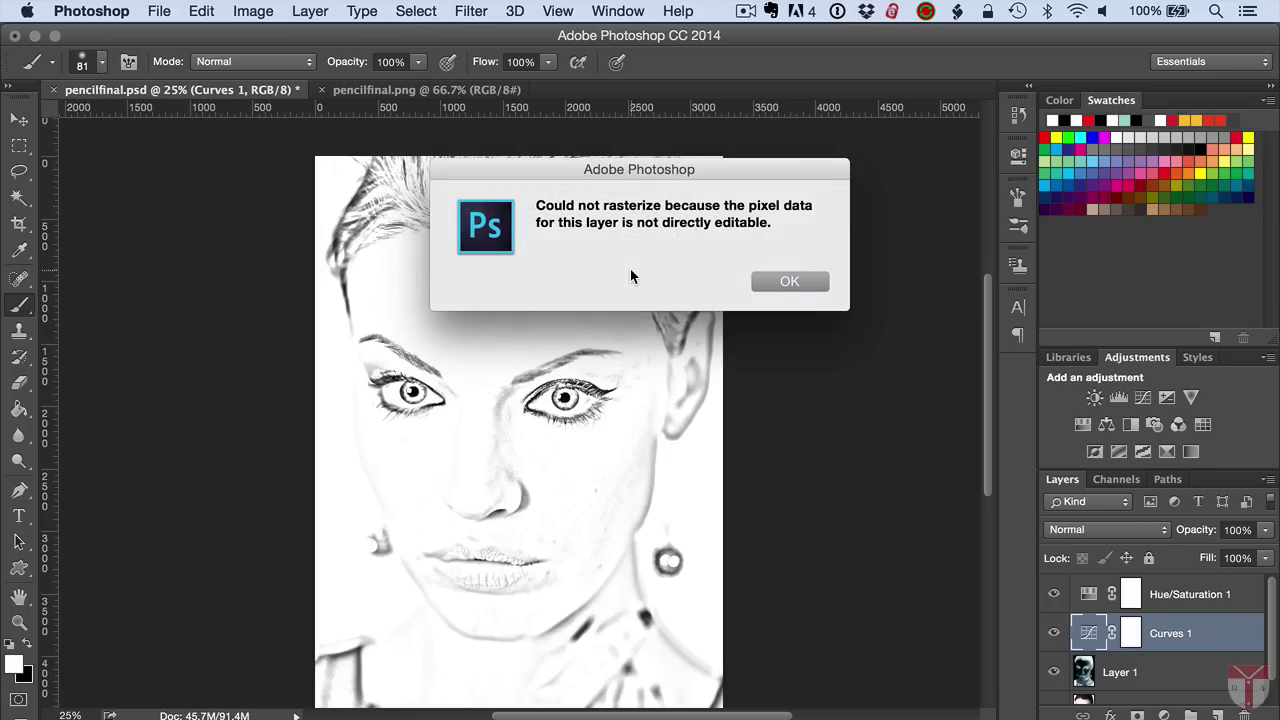
left_click(760, 281)
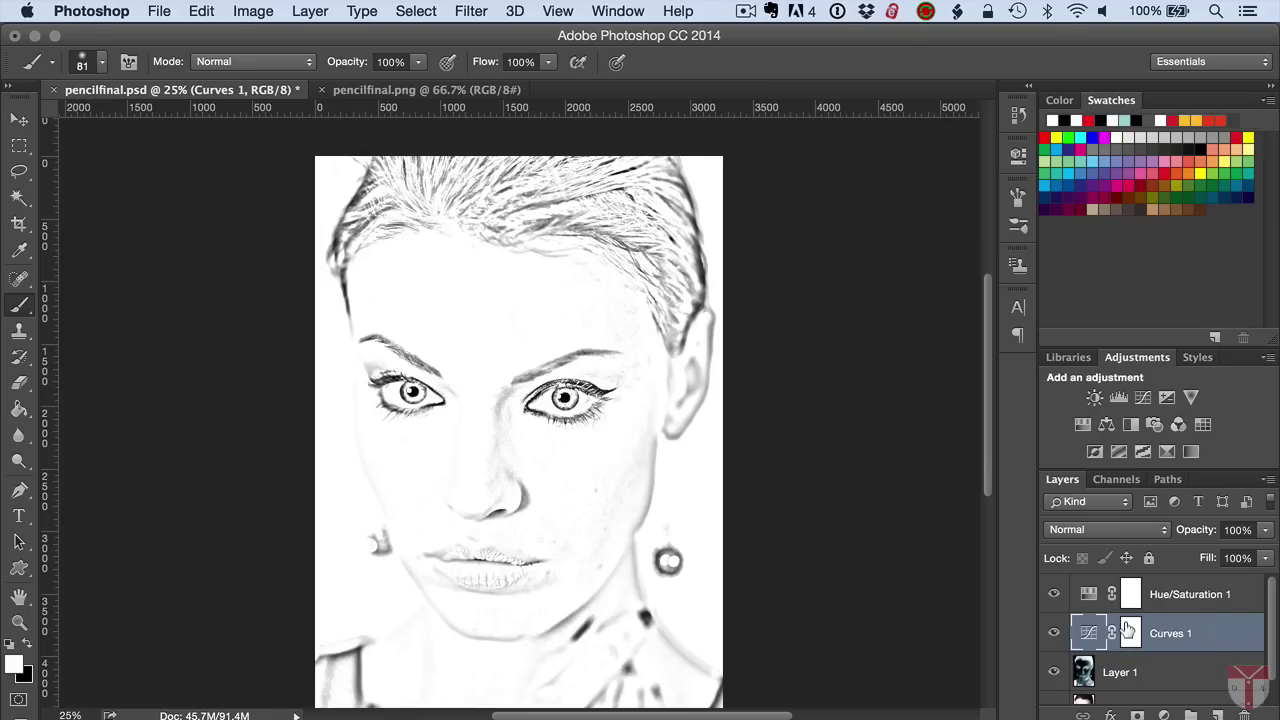
left_click(1157, 671)
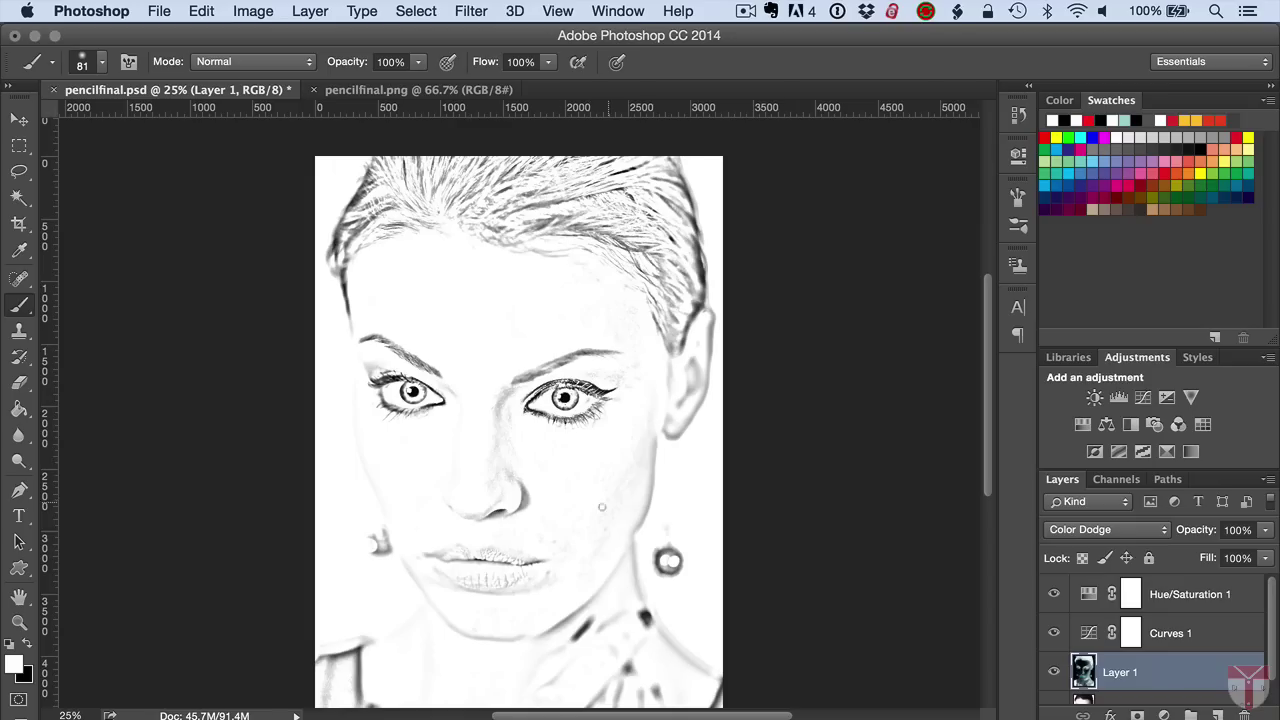
Step: Step back through the history to revert the last three brush strokes on Layer 1
left_click(1018, 116)
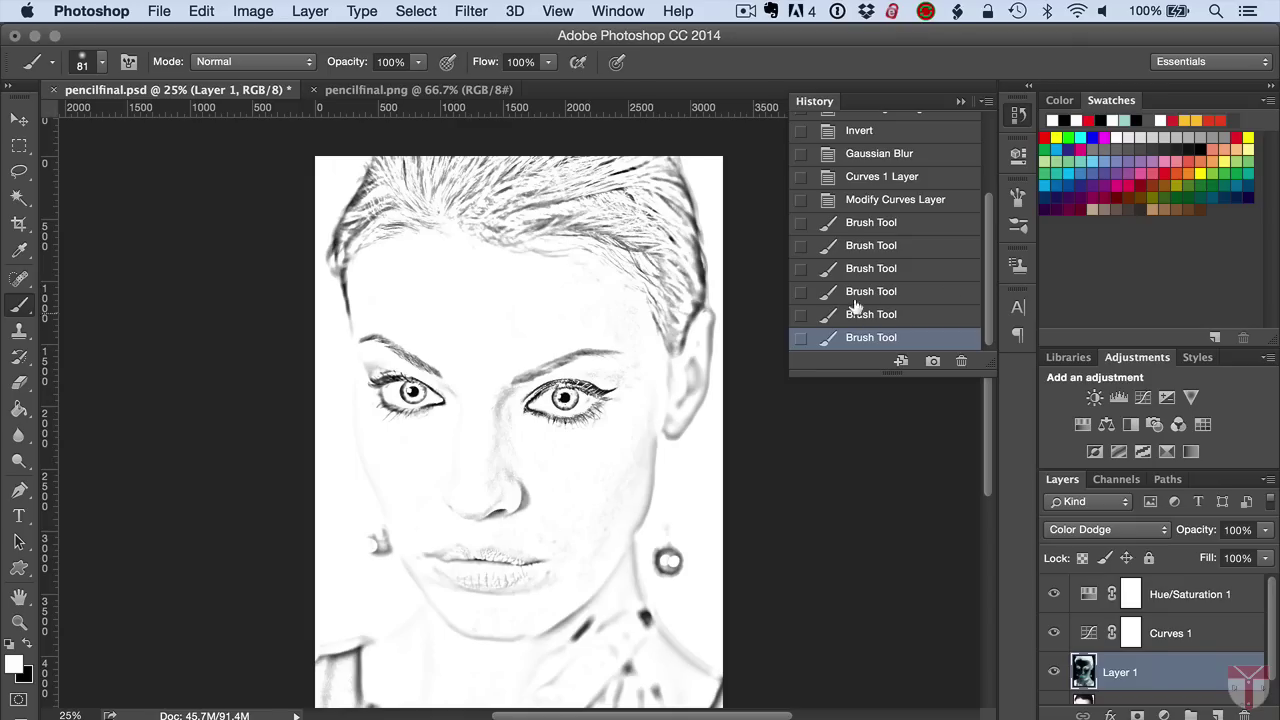
left_click(885, 290)
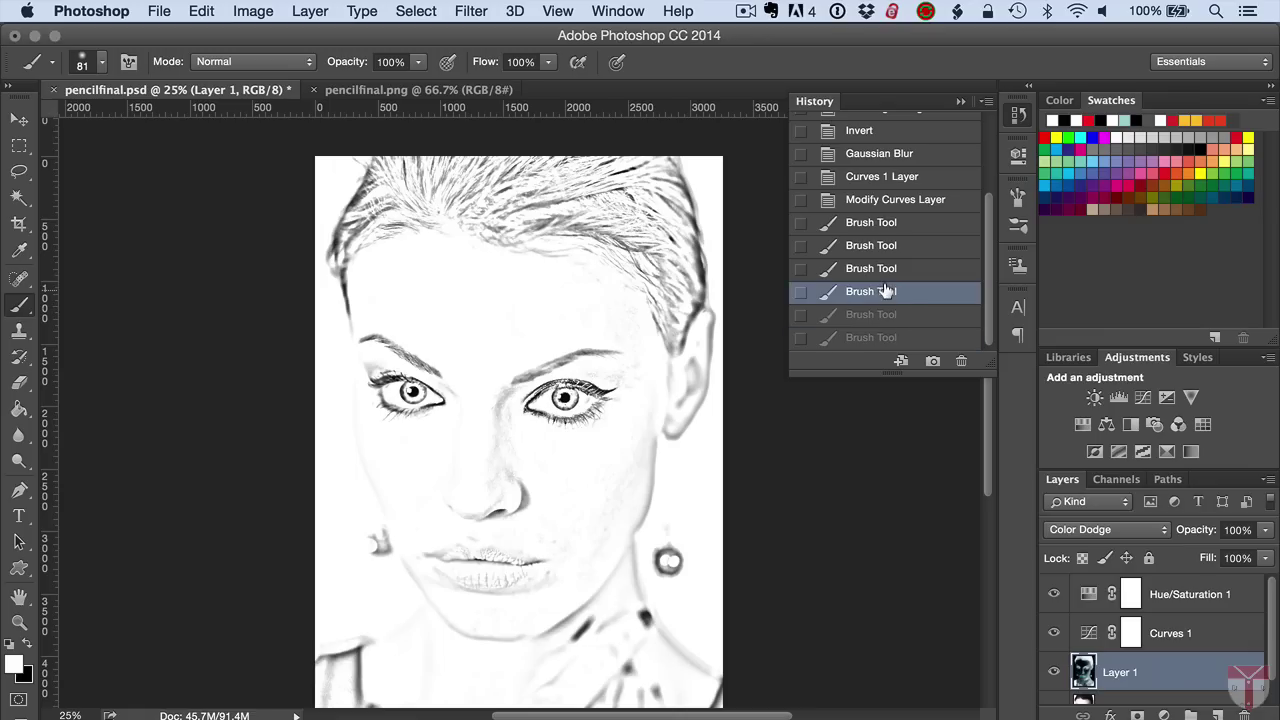
left_click(908, 268)
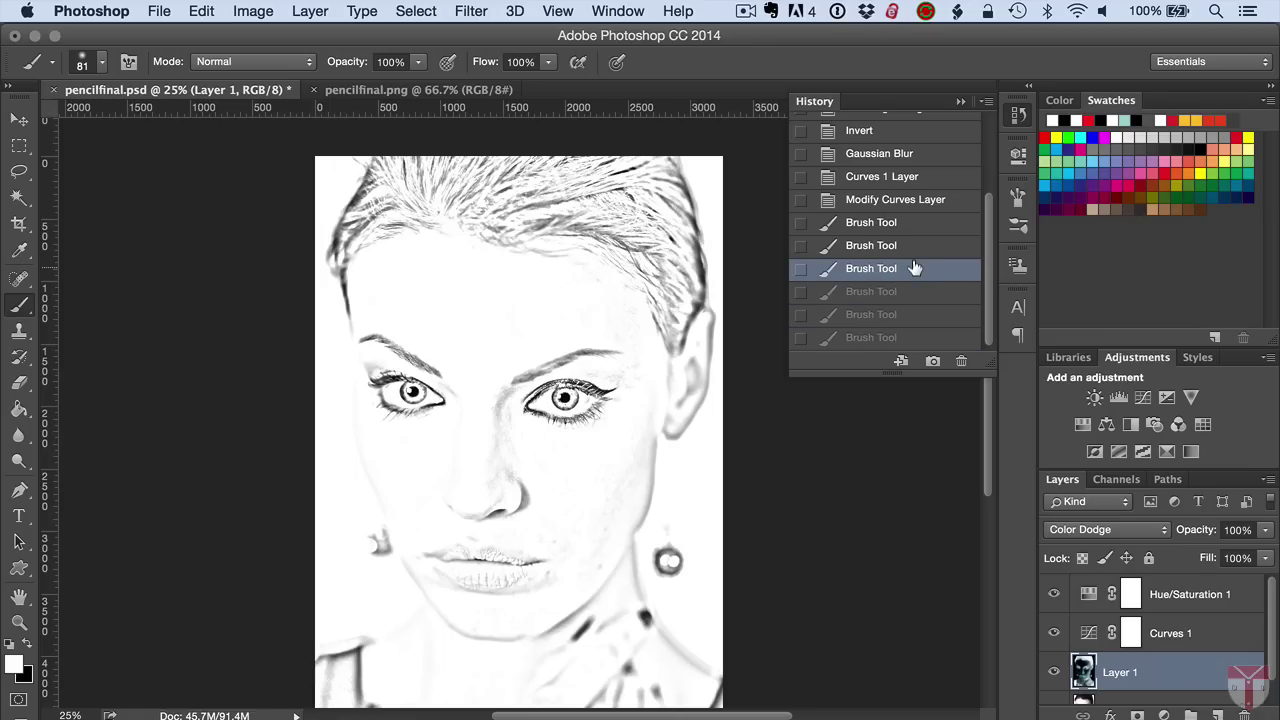
left_click(1018, 114)
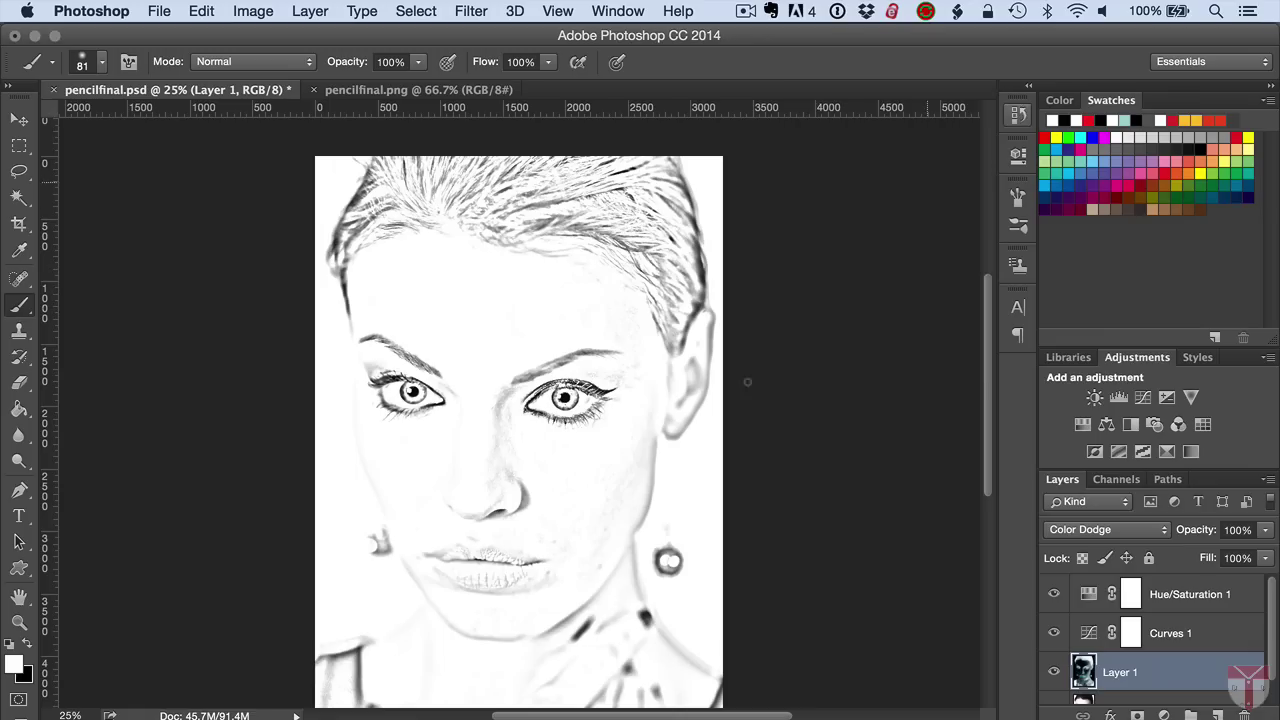